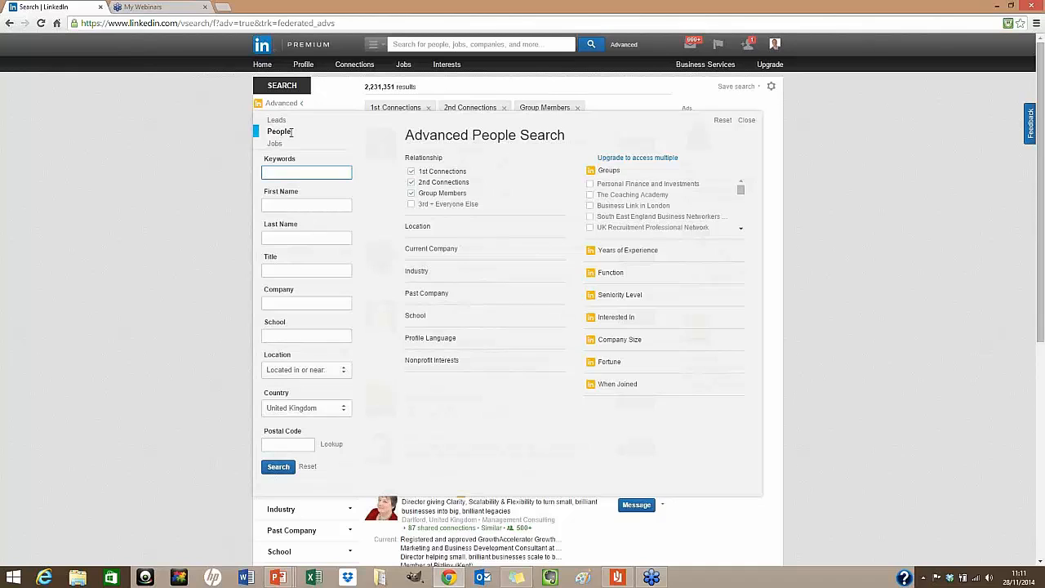
# Enter the title query "managing director" OR "owner", correcting a typo along the way
pyautogui.click(318, 272)
pyautogui.write('"manager')
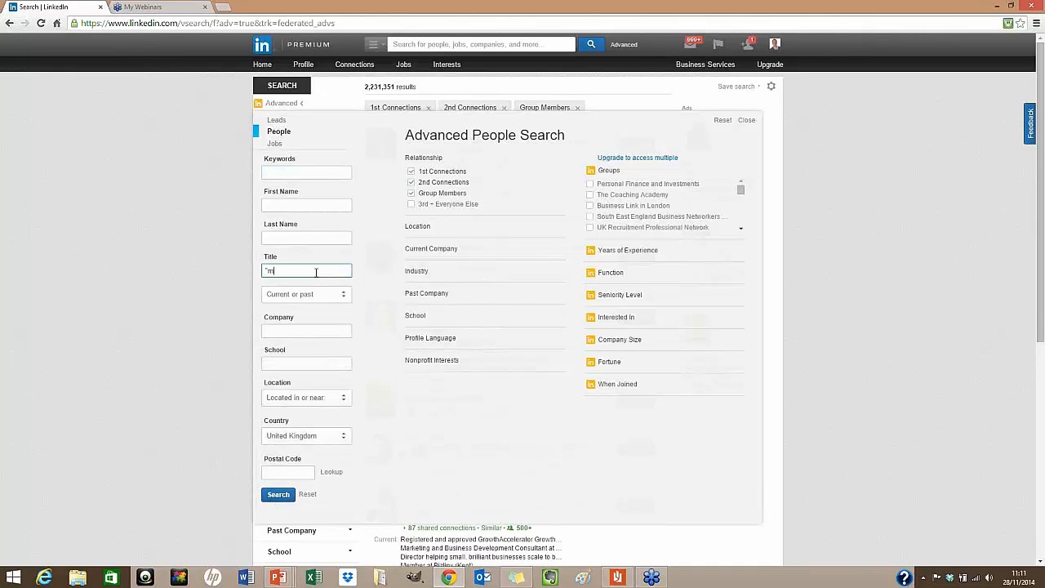
pyautogui.press('BackSpace')
pyautogui.press('BackSpace')
pyautogui.write('ing director" OR "owner"')
# Untick 1st Connections and Group Members so only 2nd Connections remains
pyautogui.click(412, 173)
pyautogui.click(412, 172)
pyautogui.click(411, 194)
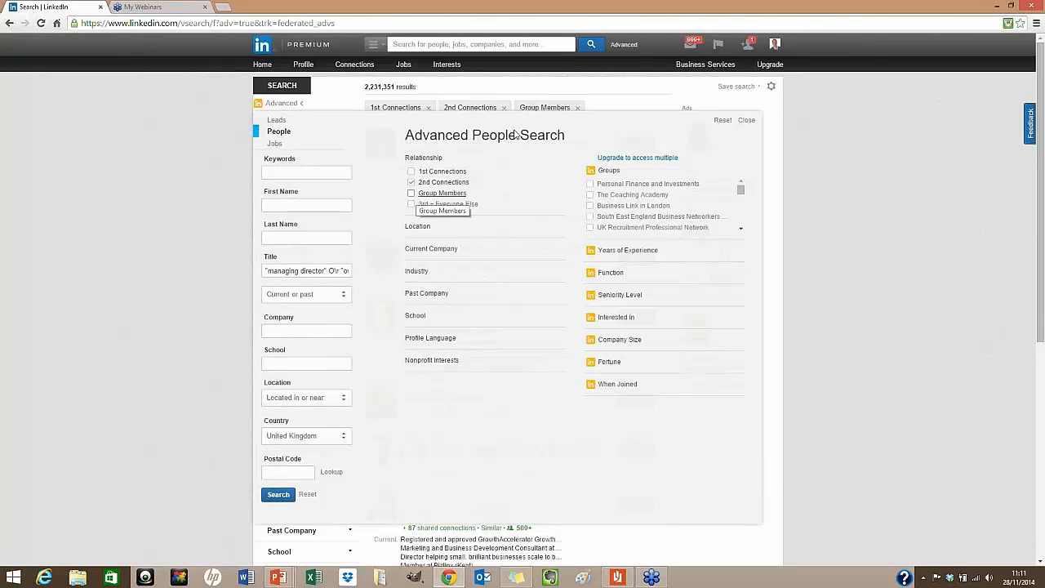
# Set the Title filter to match Current titles only
pyautogui.click(344, 298)
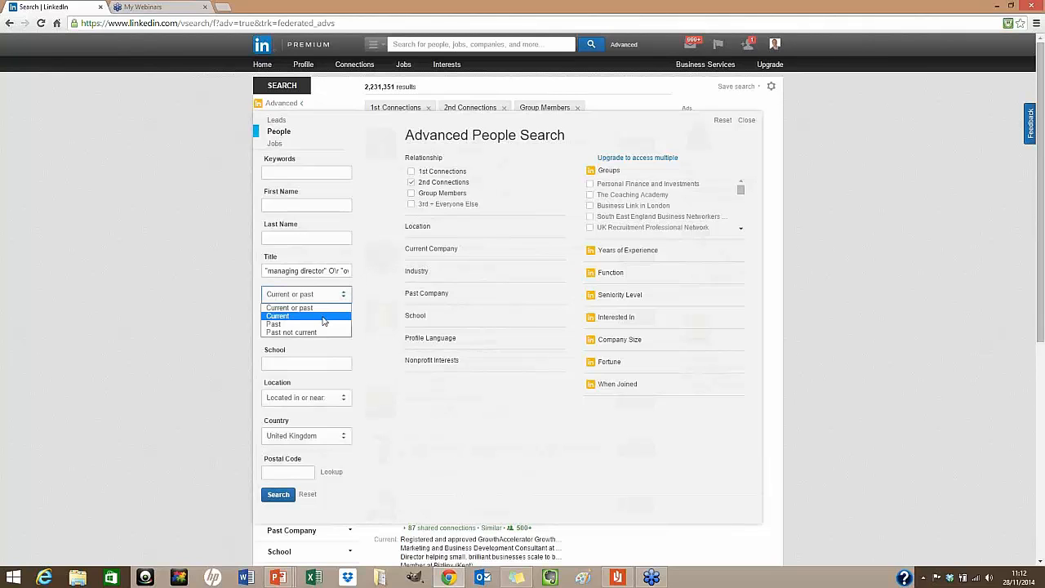
pyautogui.click(324, 317)
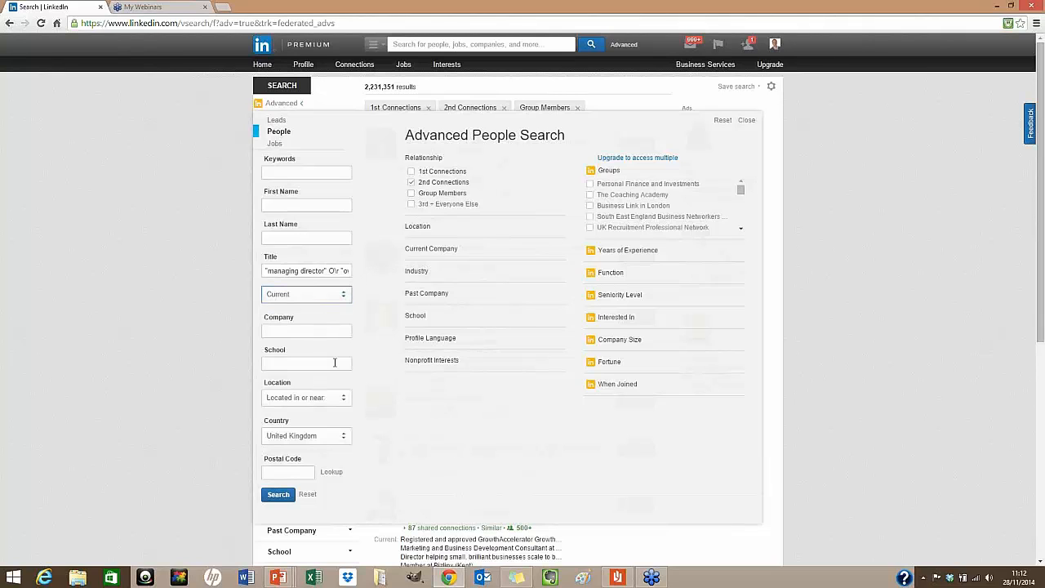
pyautogui.click(300, 172)
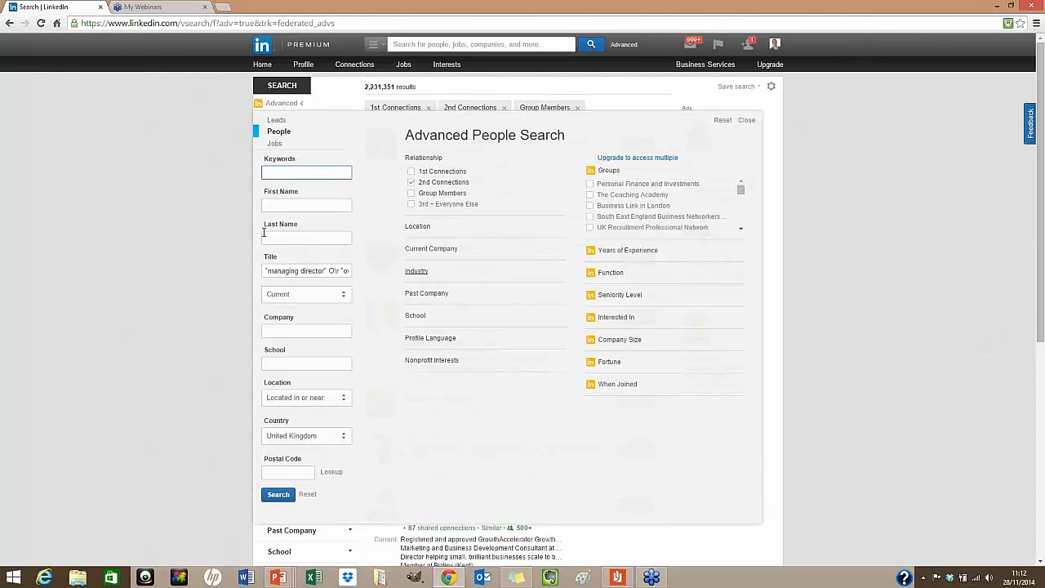
# Enter recruitment as the search keyword
pyautogui.click(283, 170)
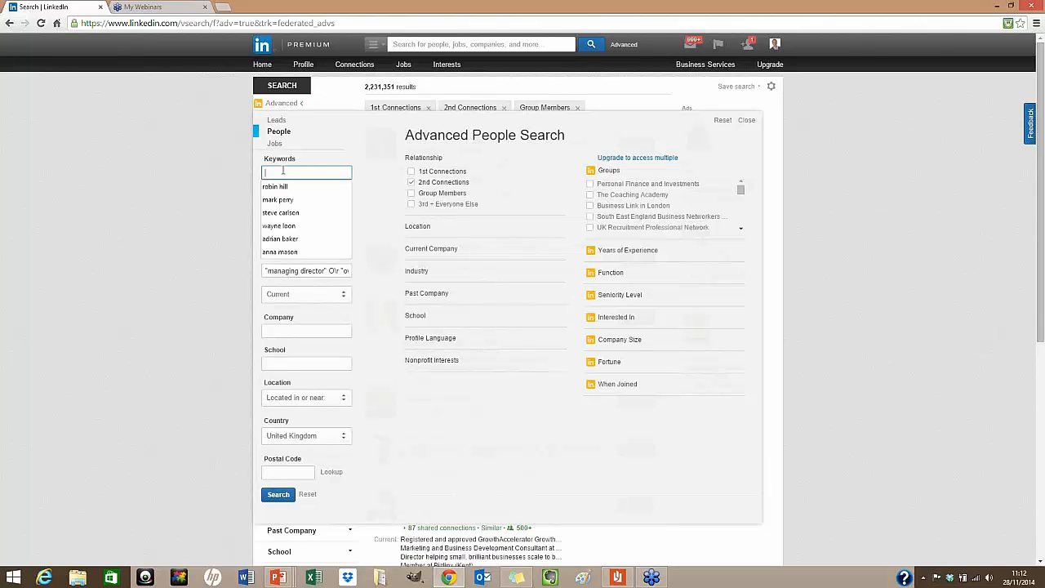
pyautogui.write('recruitment')
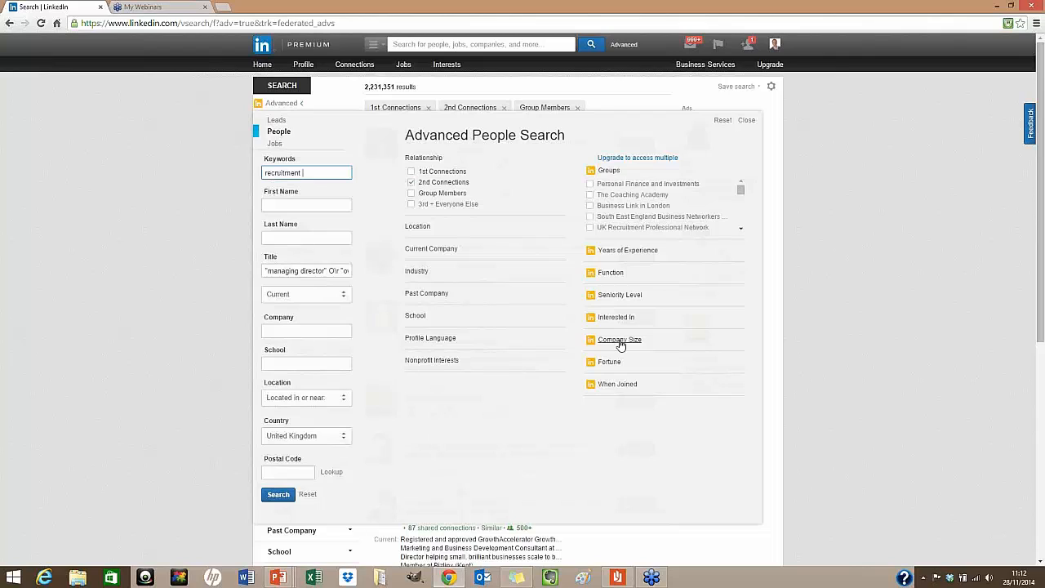
pyautogui.click(299, 472)
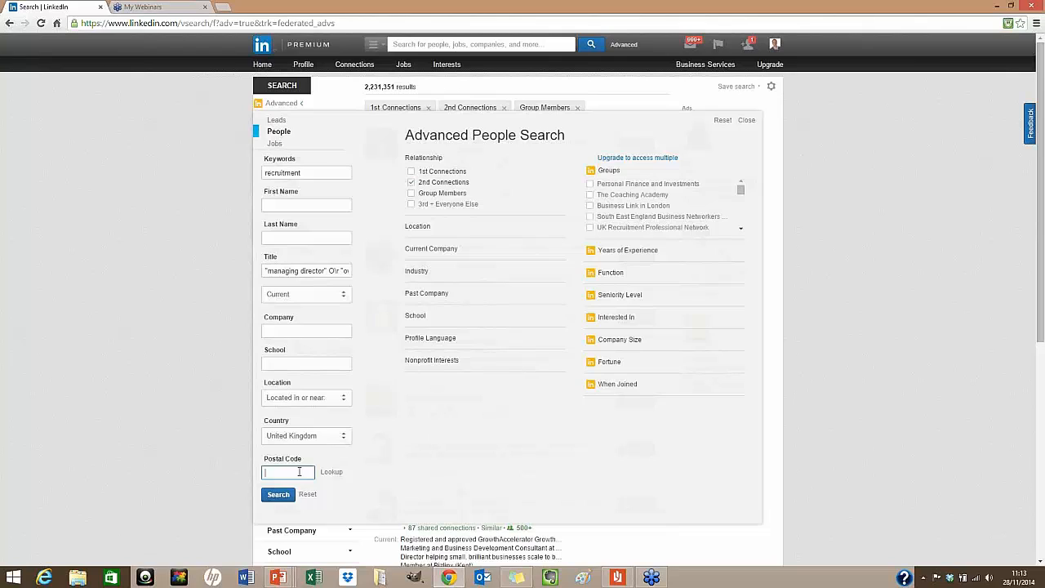
# Enter postal code ec1 and set the Within radius to 10 mi (15km)
pyautogui.write('ec1')
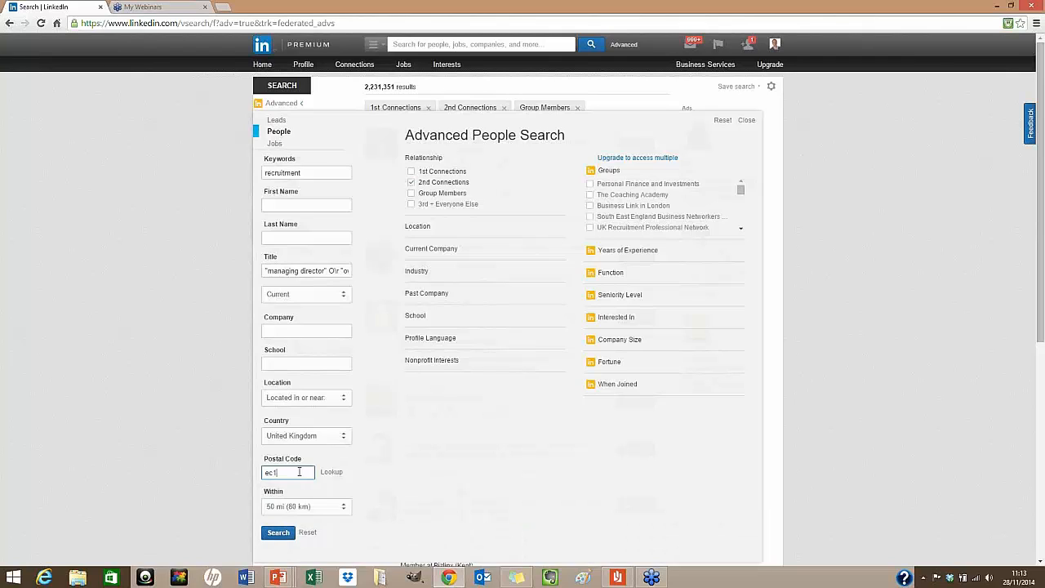
pyautogui.click(344, 507)
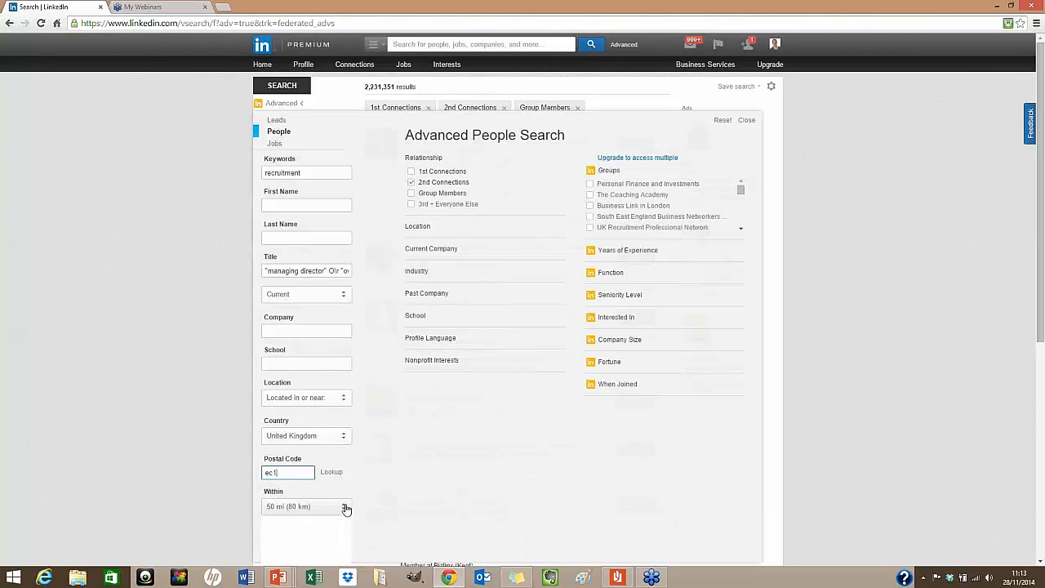
pyautogui.click(305, 529)
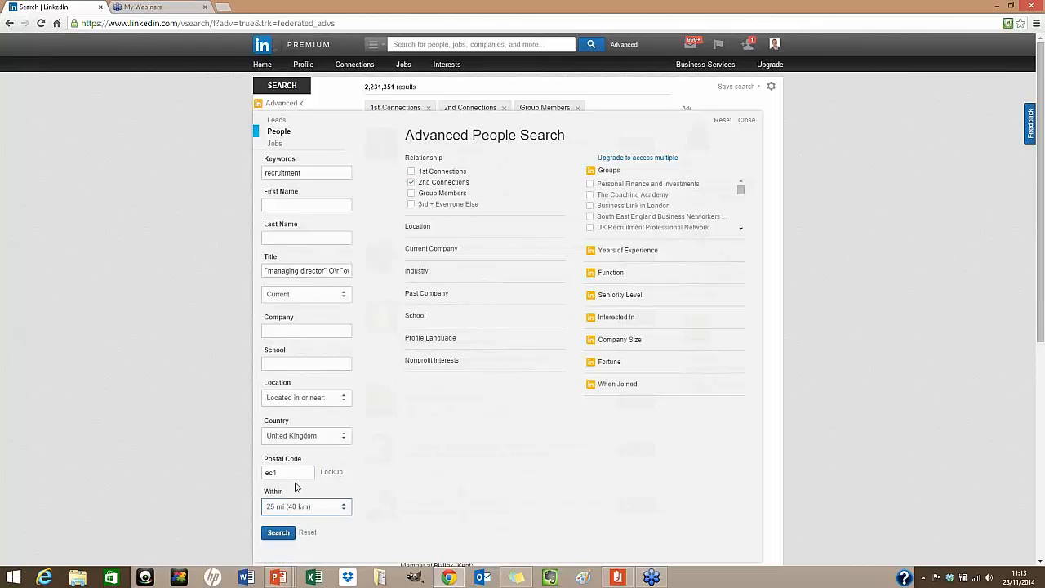
pyautogui.click(343, 507)
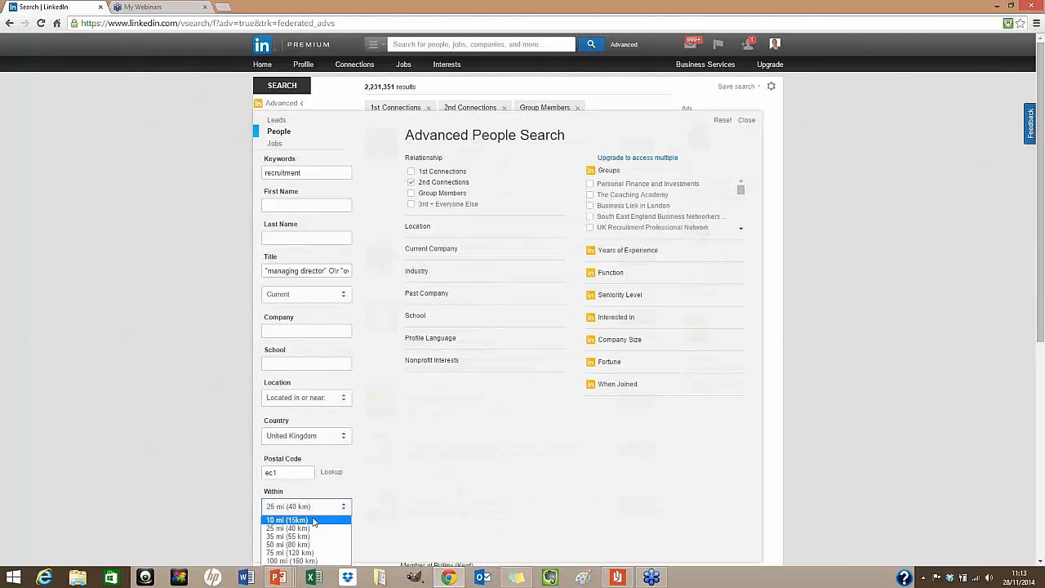
pyautogui.click(314, 519)
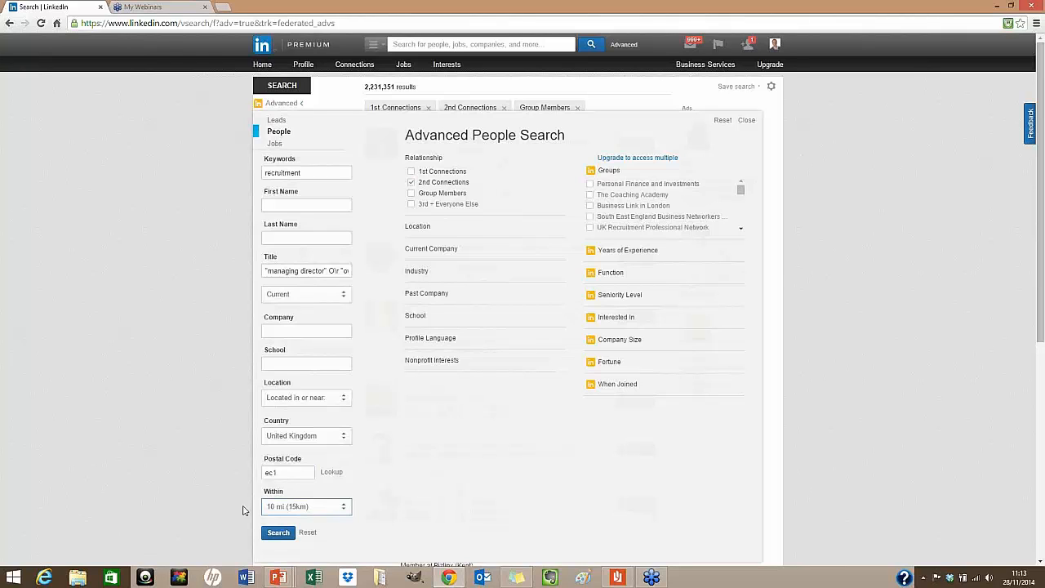
# Run the people search, fix the OR in the title query, and search again
pyautogui.click(278, 535)
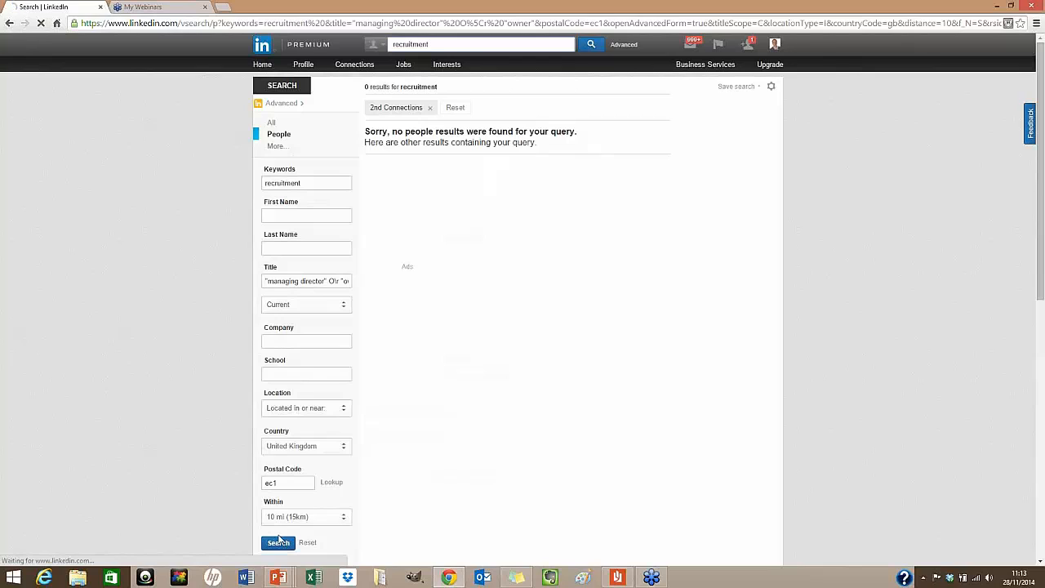
pyautogui.click(337, 281)
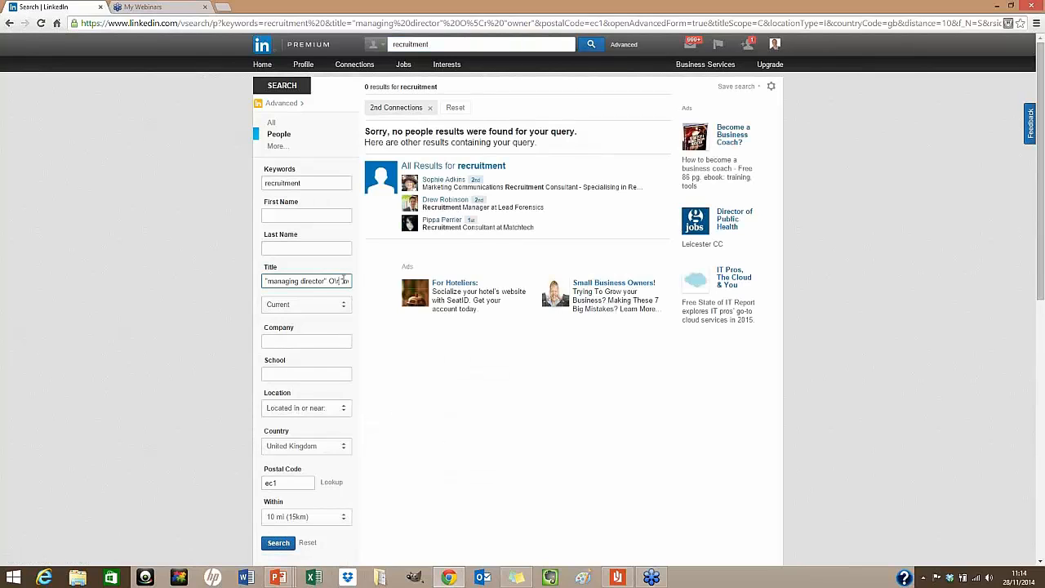
pyautogui.write('R "o')
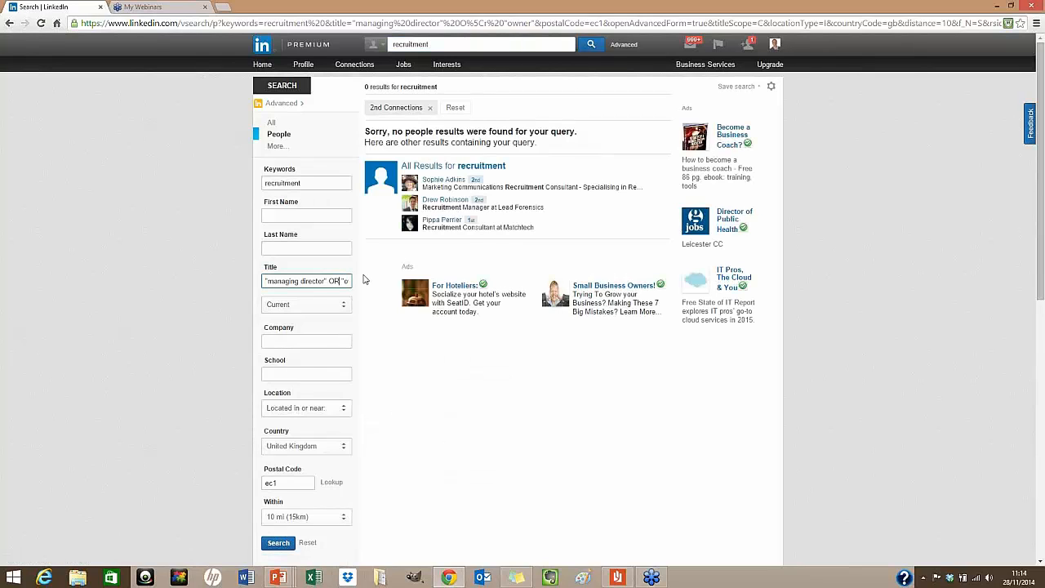
pyautogui.click(279, 544)
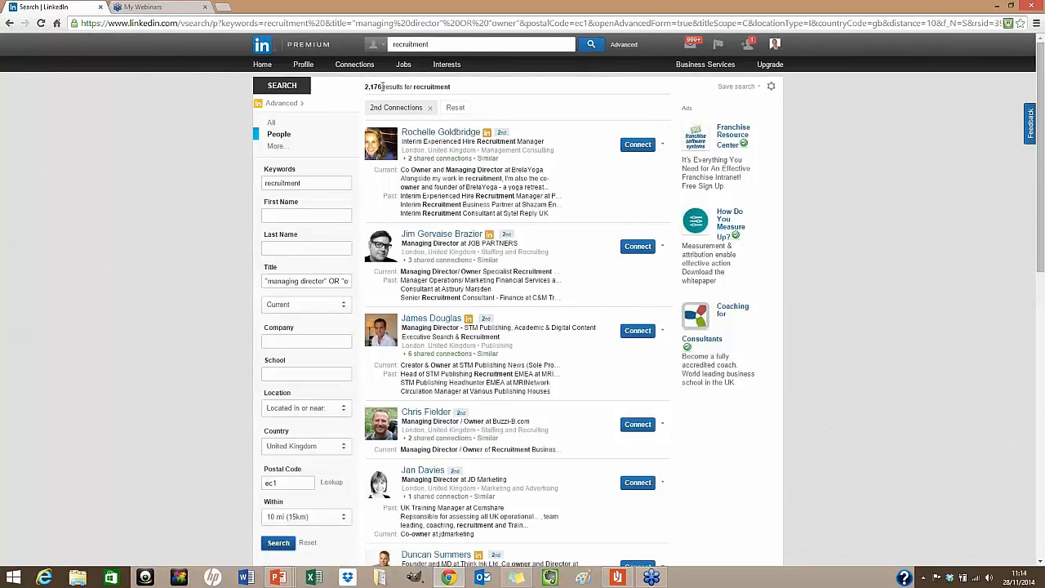
# Remove OR "owner" from the title and rerun, giving 1,358 managing-director results
pyautogui.click(309, 182)
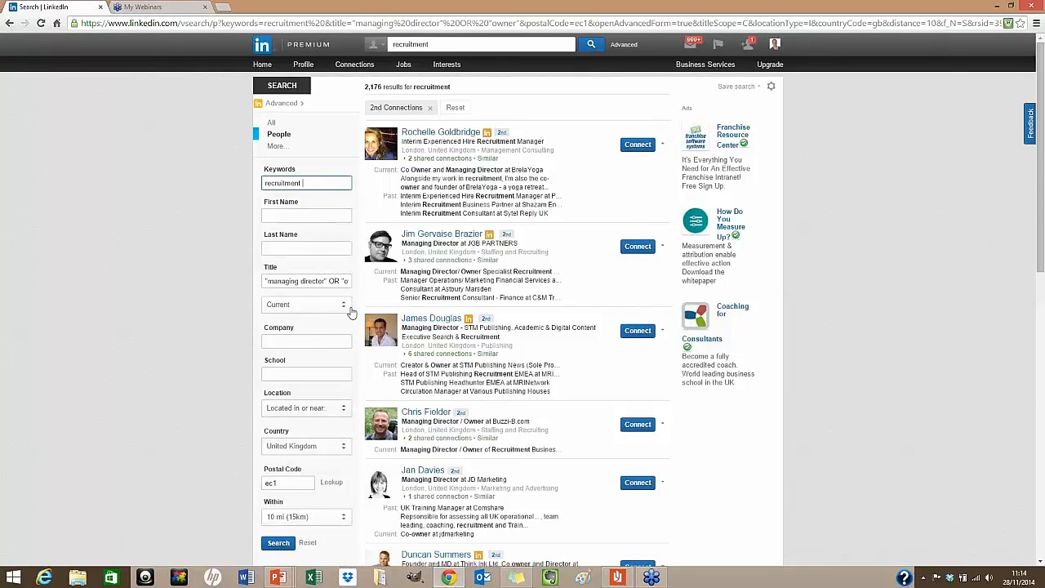
pyautogui.moveTo(325, 281); pyautogui.dragTo(380, 285)
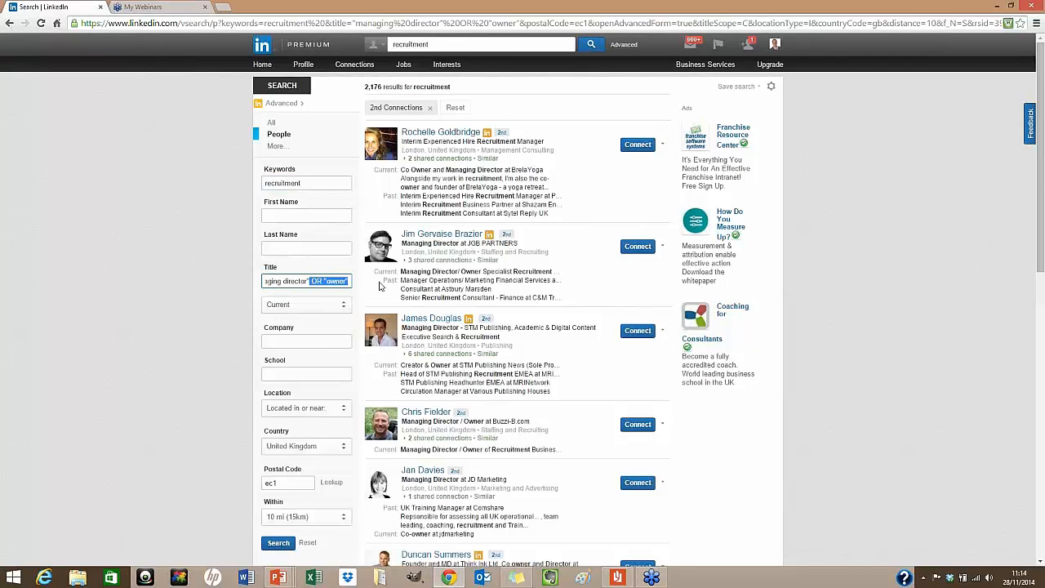
pyautogui.press('BackSpace')
pyautogui.click(278, 543)
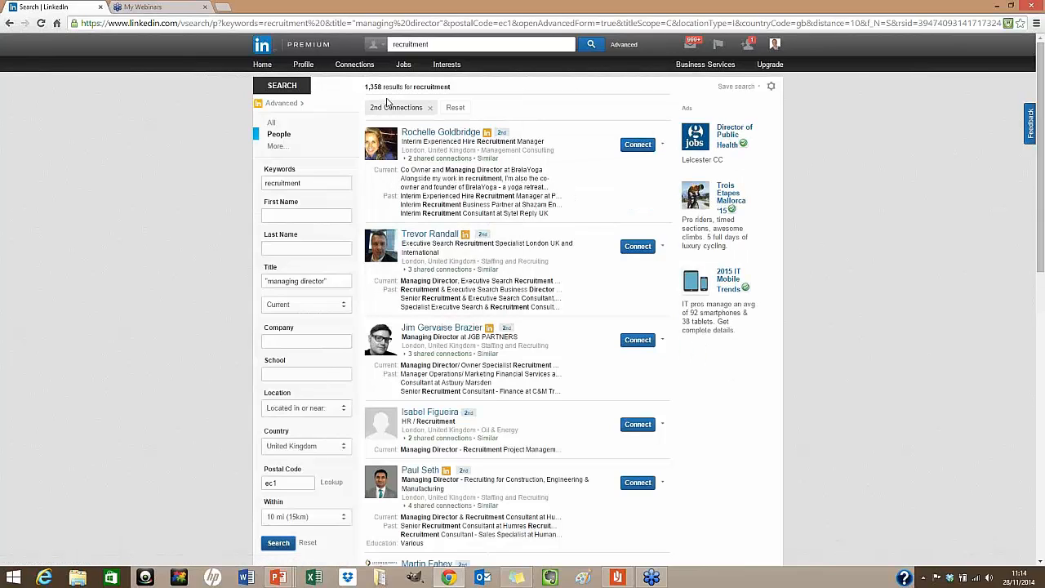
# Save the search as recruitment and expand the top result's 2 shared connections
pyautogui.click(735, 86)
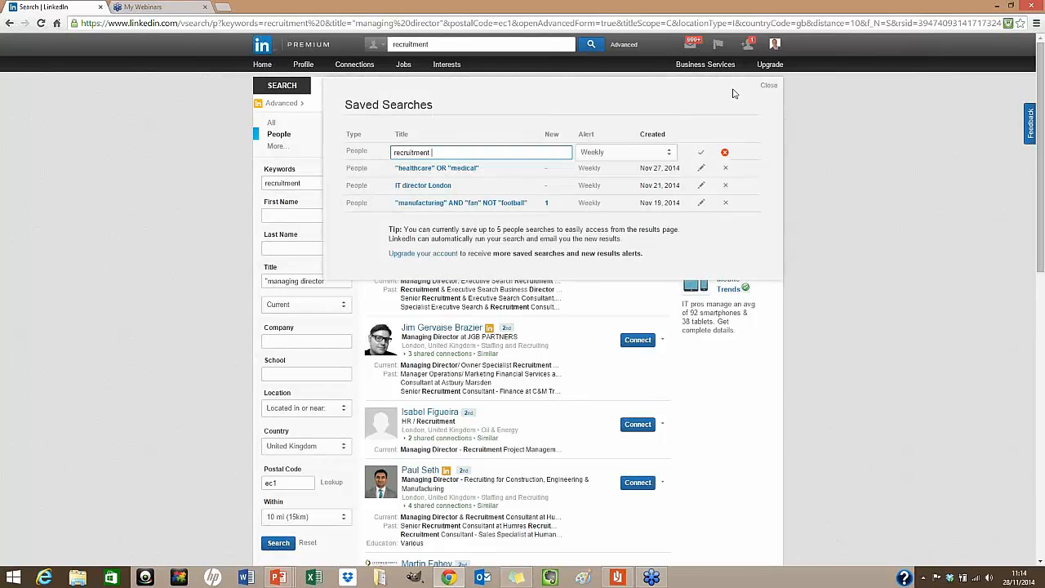
pyautogui.click(701, 153)
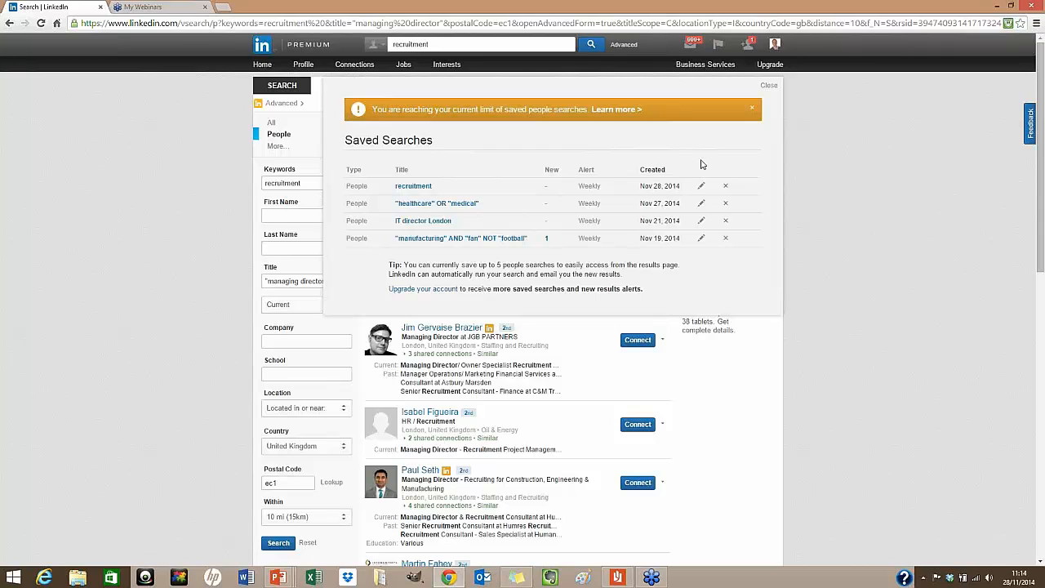
pyautogui.click(769, 86)
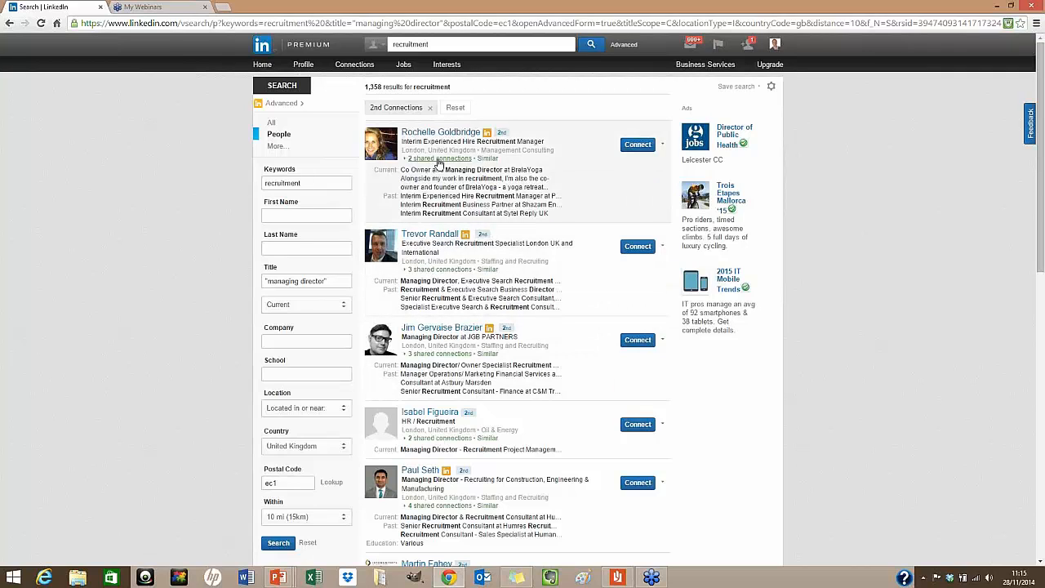
pyautogui.click(440, 161)
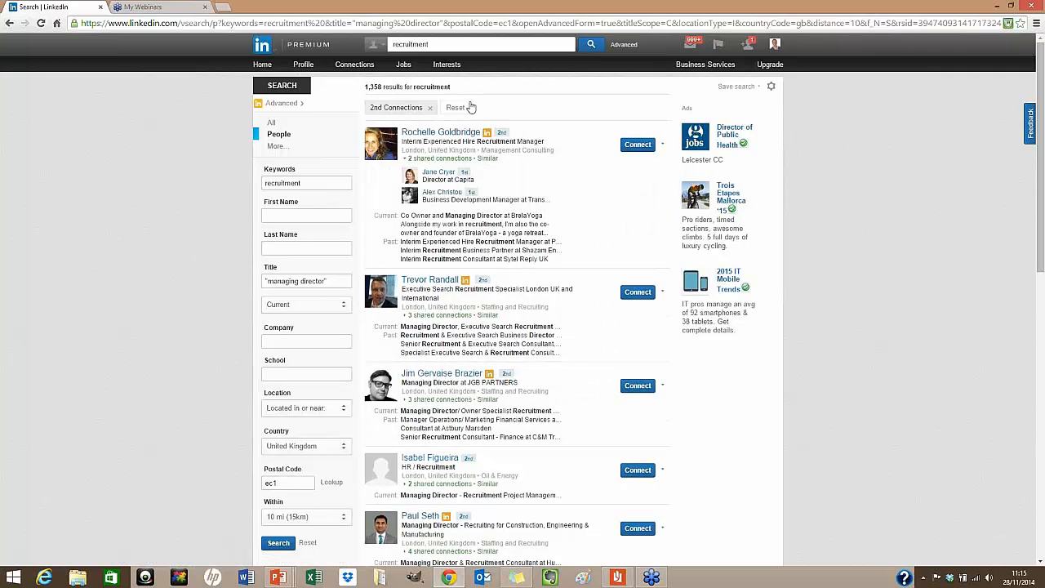
# Expand shared connections for the executive search, JGB PARTNERS, HR, construction, lighting and forensic accounting results
pyautogui.click(437, 316)
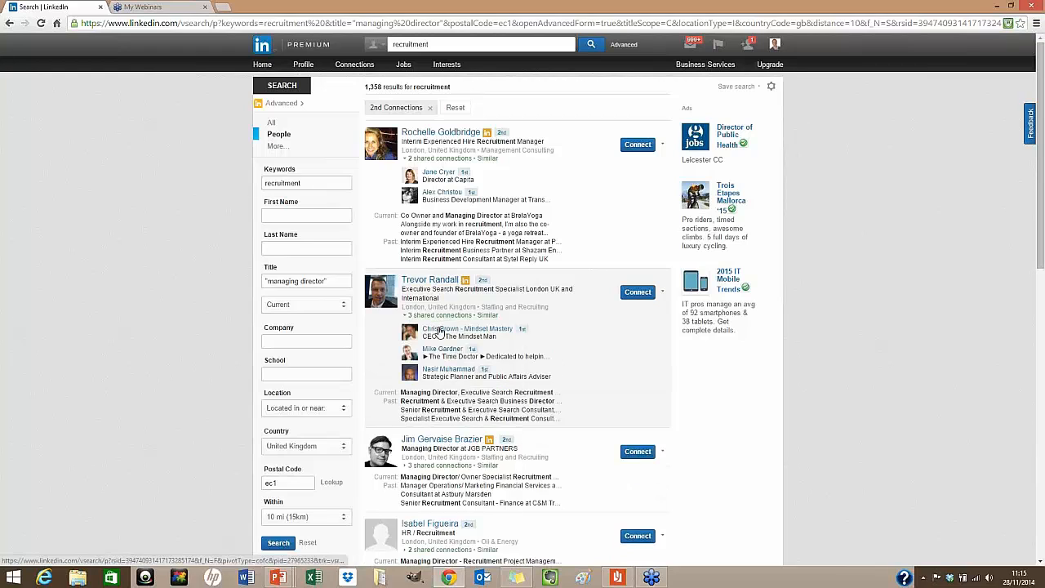
pyautogui.scroll(-2, 440, 334)
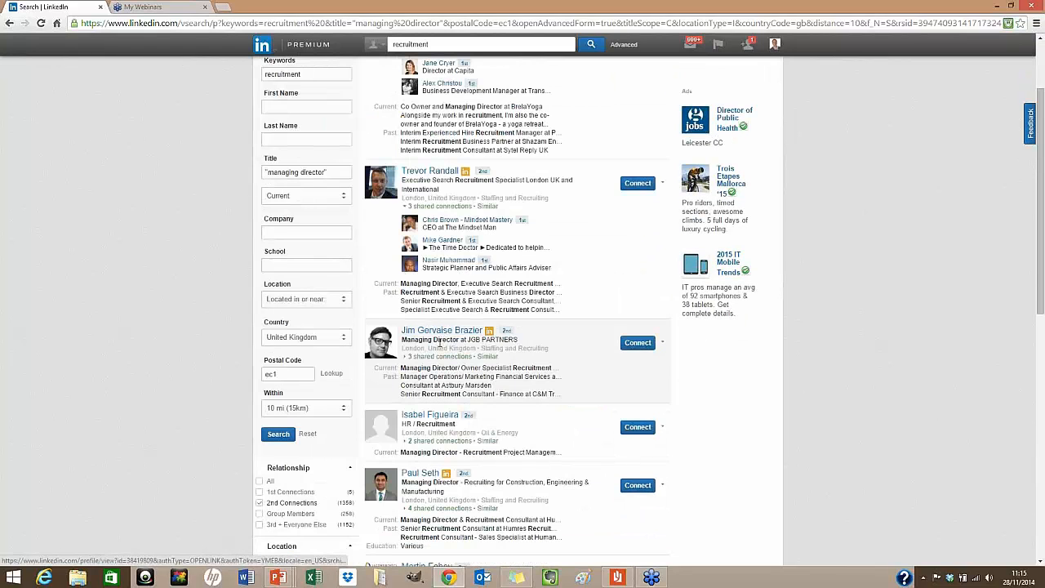
pyautogui.click(434, 356)
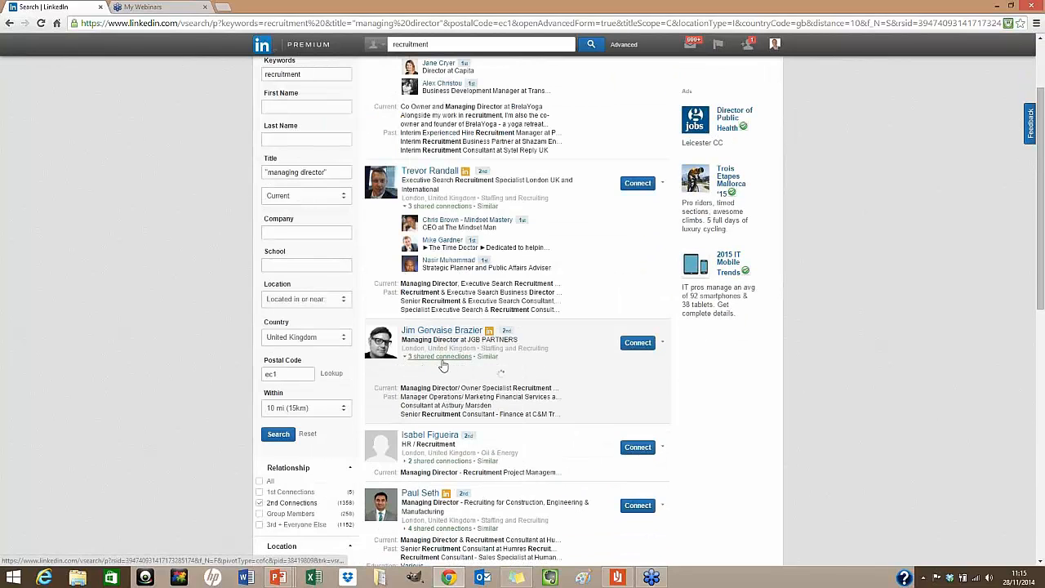
pyautogui.scroll(-3, 492, 343)
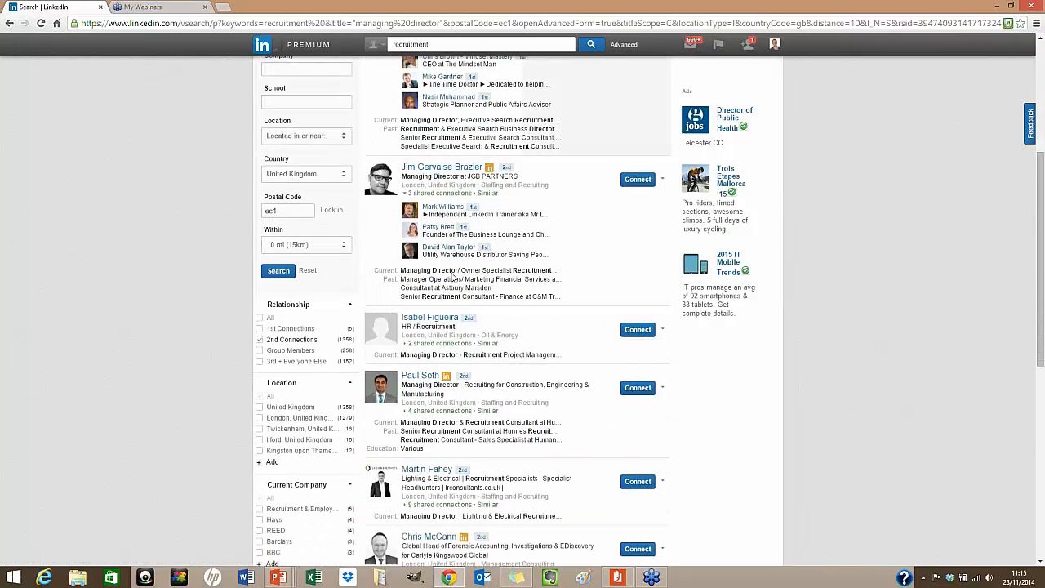
pyautogui.click(432, 343)
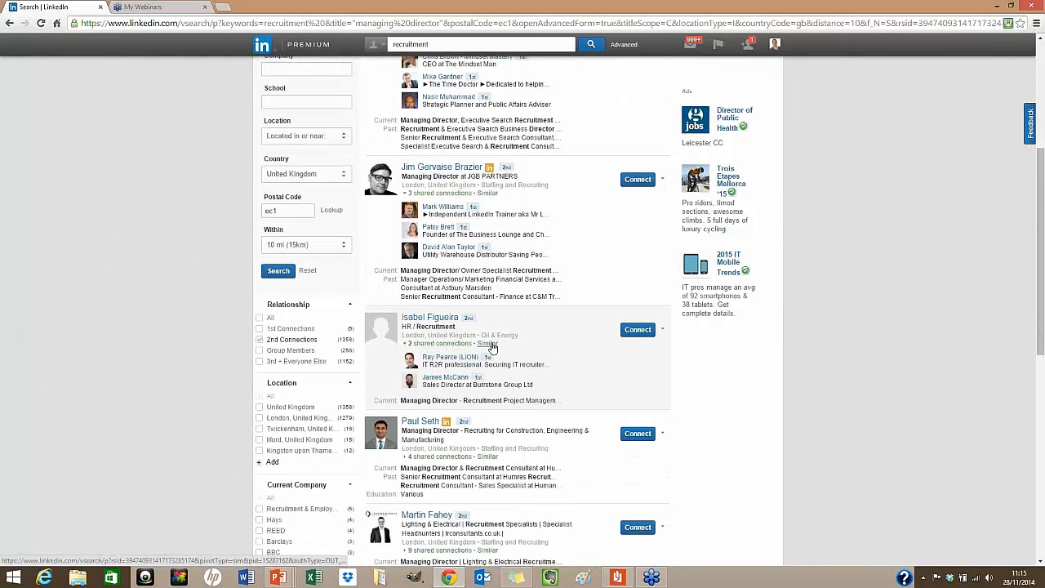
pyautogui.scroll(-1, 492, 347)
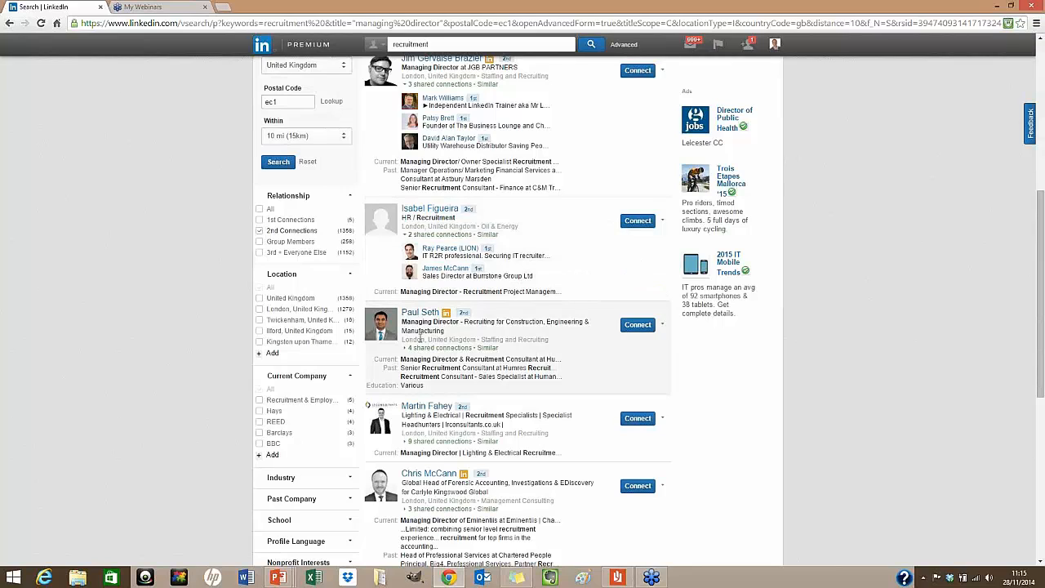
pyautogui.click(429, 348)
pyautogui.scroll(-1, 503, 356)
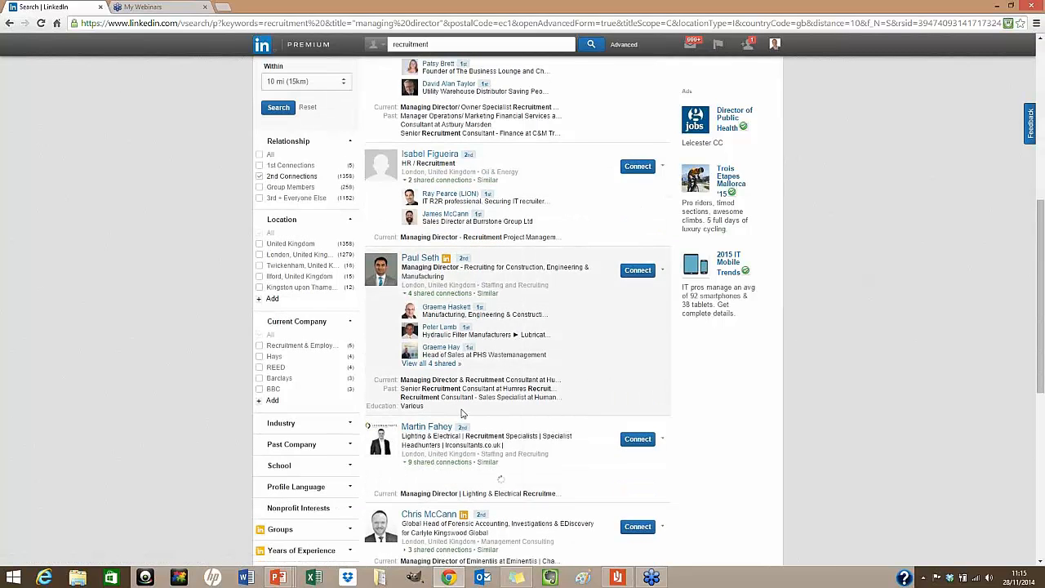
pyautogui.click(430, 462)
pyautogui.scroll(-2, 430, 464)
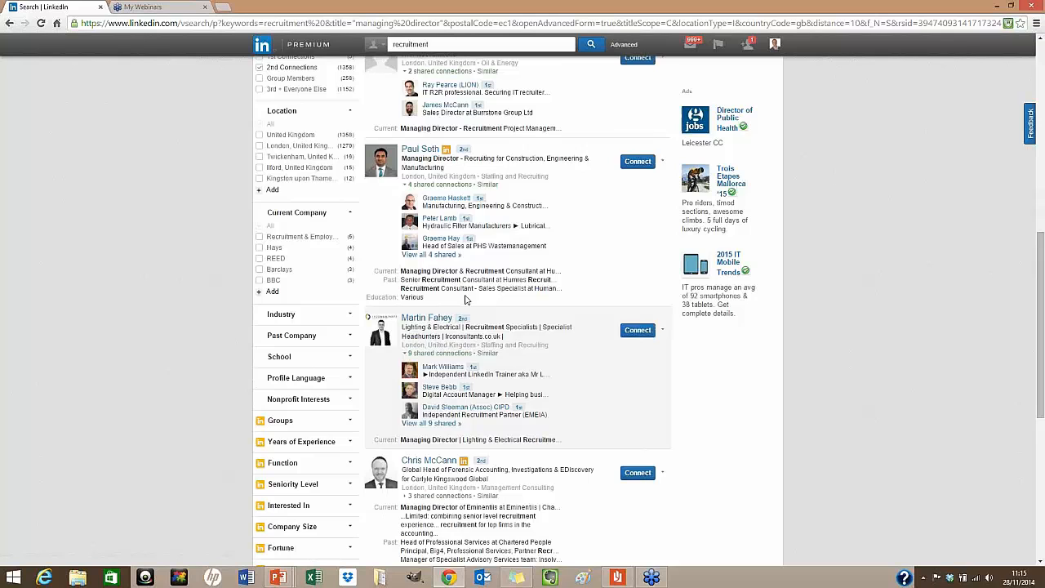
pyautogui.click(433, 495)
pyautogui.scroll(-3, 502, 393)
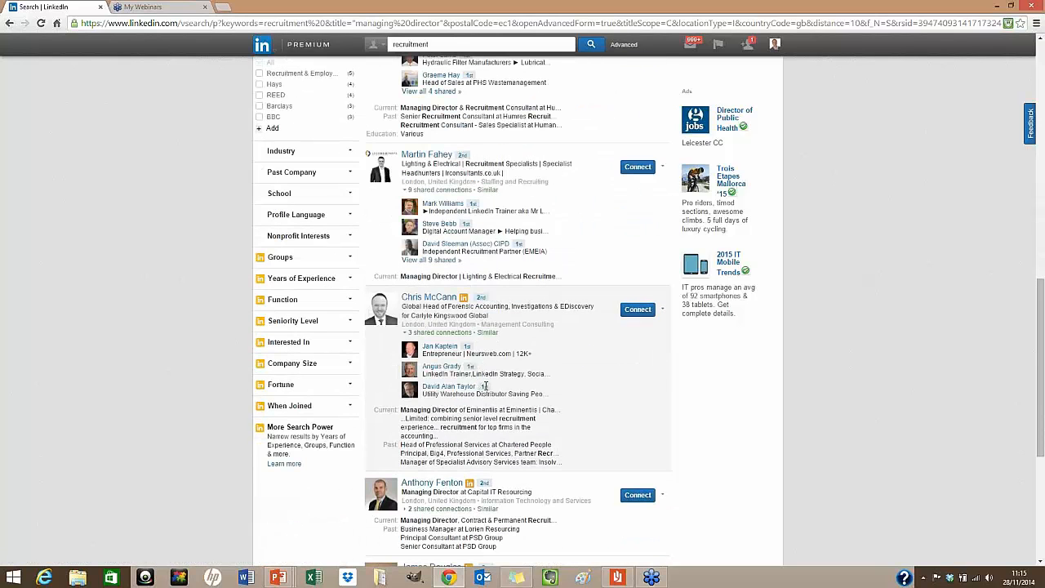
pyautogui.scroll(5, 487, 380)
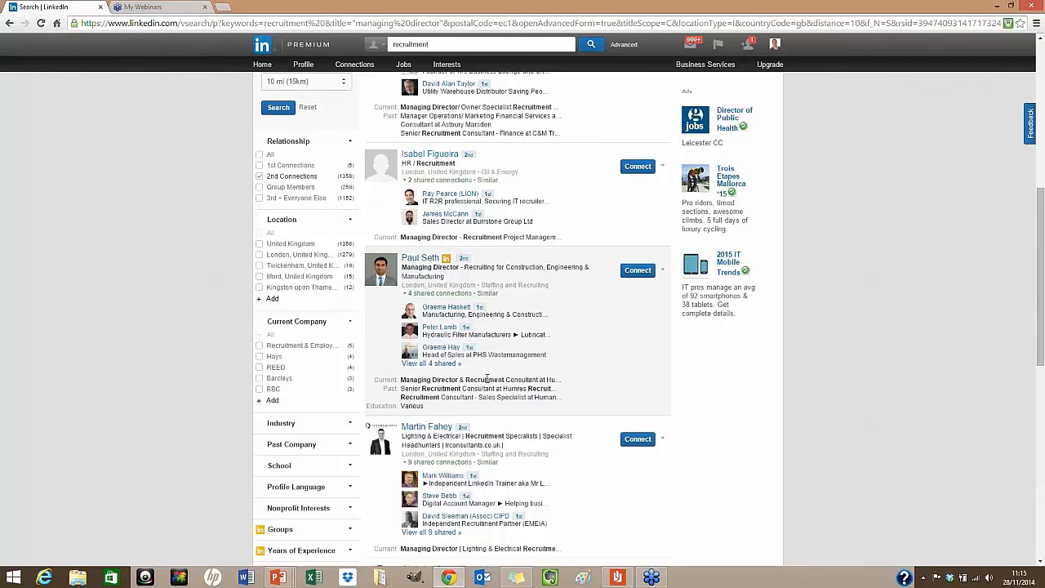
pyautogui.scroll(2, 488, 379)
pyautogui.scroll(-3, 481, 370)
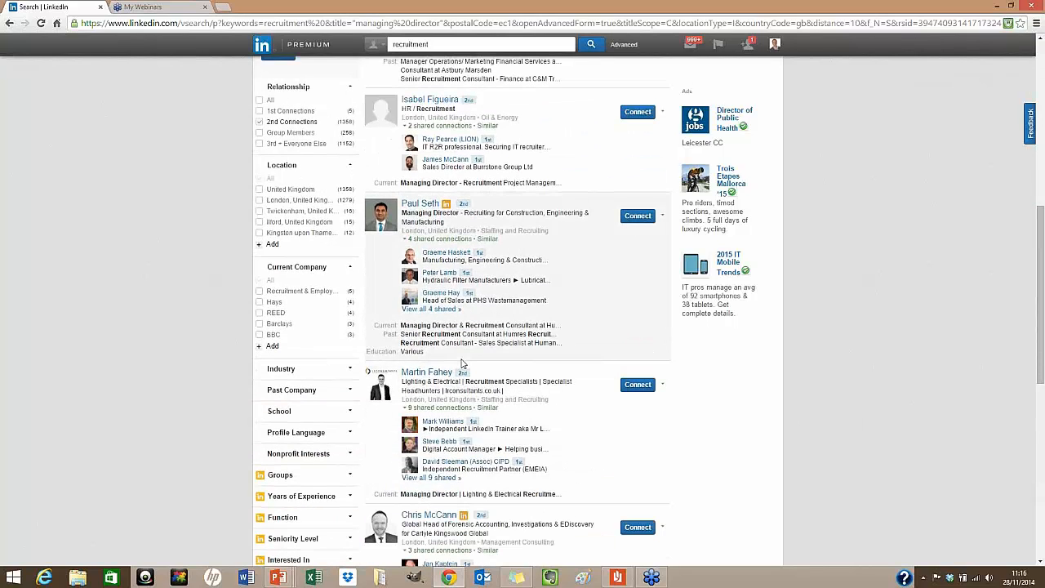
pyautogui.scroll(2, 463, 365)
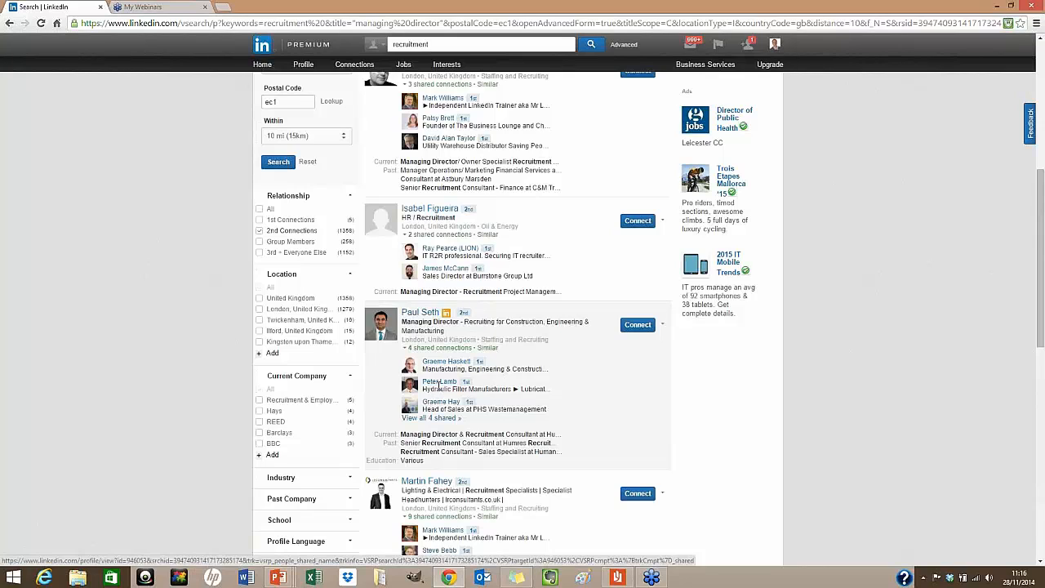
# Open the construction recruiter's profile and select text in their summary
pyautogui.click(416, 315)
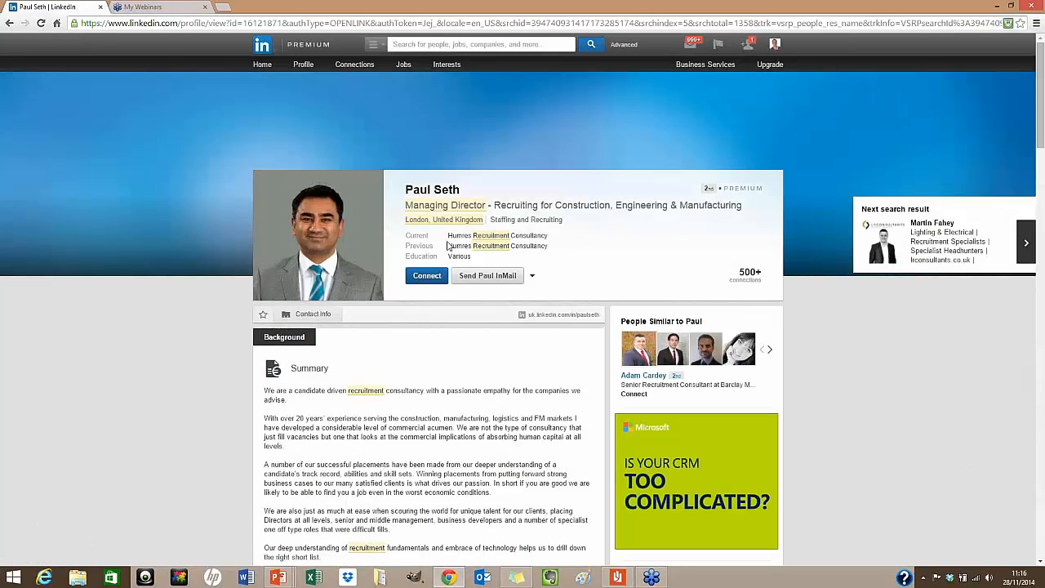
pyautogui.scroll(-2, 444, 285)
pyautogui.moveTo(287, 236); pyautogui.dragTo(499, 412)
pyautogui.click(441, 487)
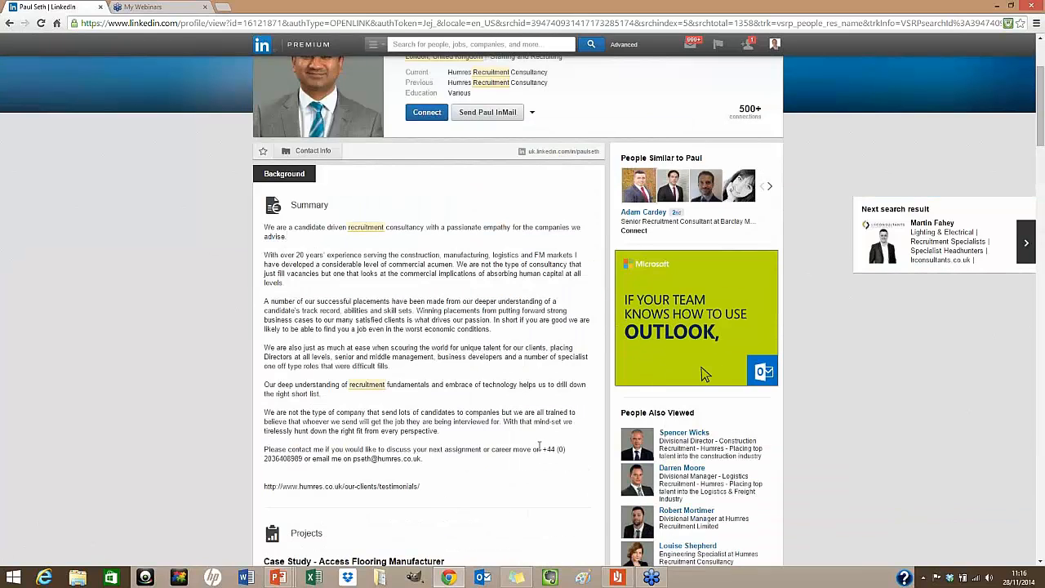
pyautogui.moveTo(539, 449); pyautogui.dragTo(301, 462)
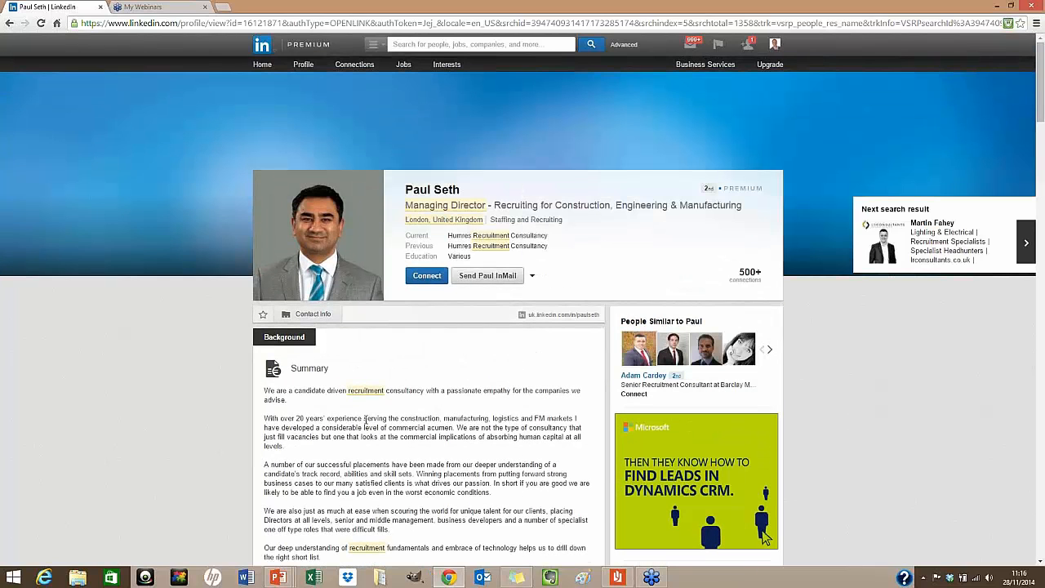
pyautogui.scroll(2, 363, 429)
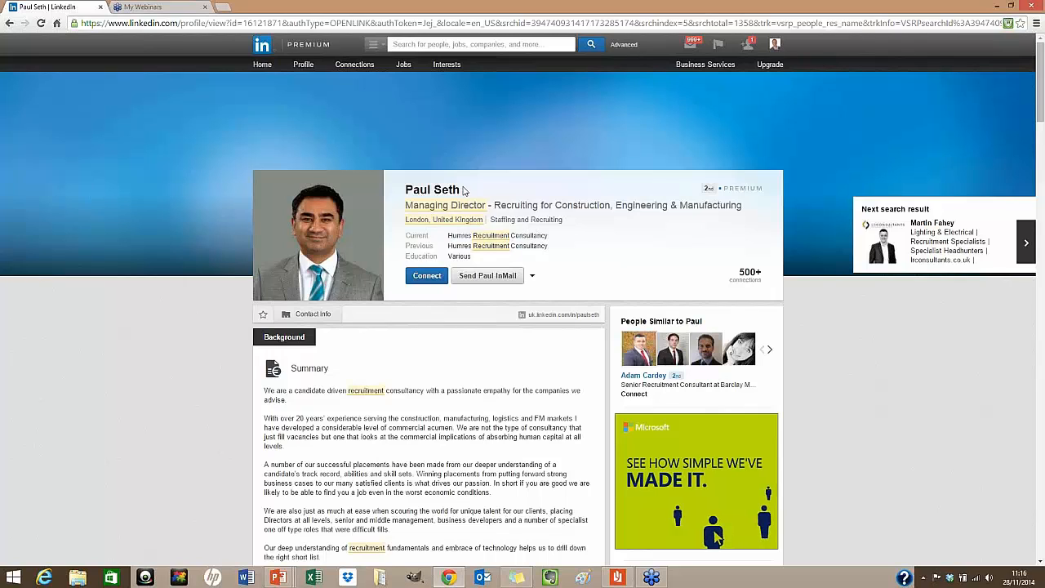
# Copy the candidate's name from the header and scroll down to the 4 shared connections
pyautogui.moveTo(466, 190); pyautogui.dragTo(405, 190)
pyautogui.rightClick(405, 190)
pyautogui.click(426, 199)
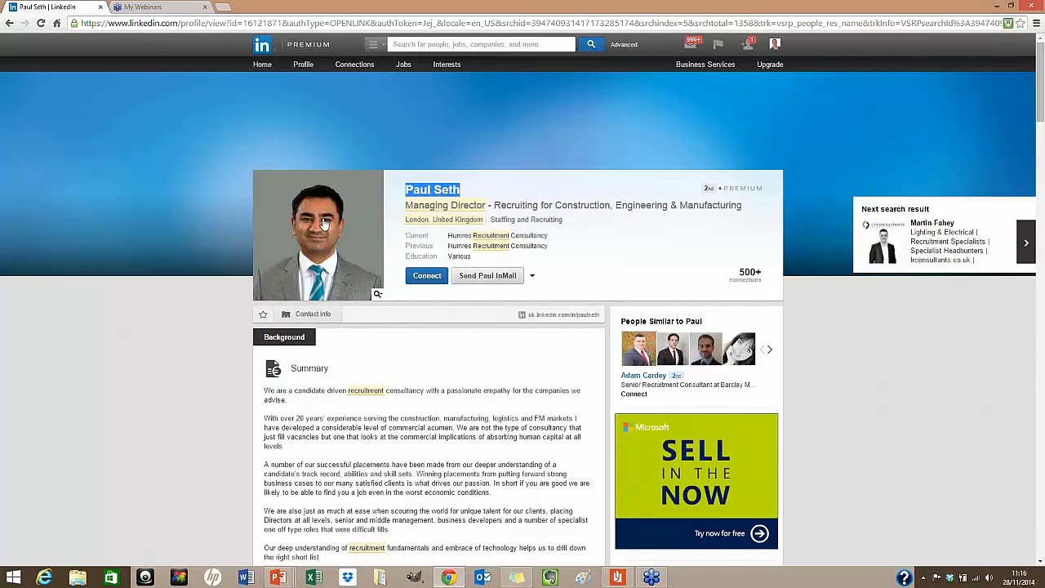
pyautogui.scroll(-9, 376, 261)
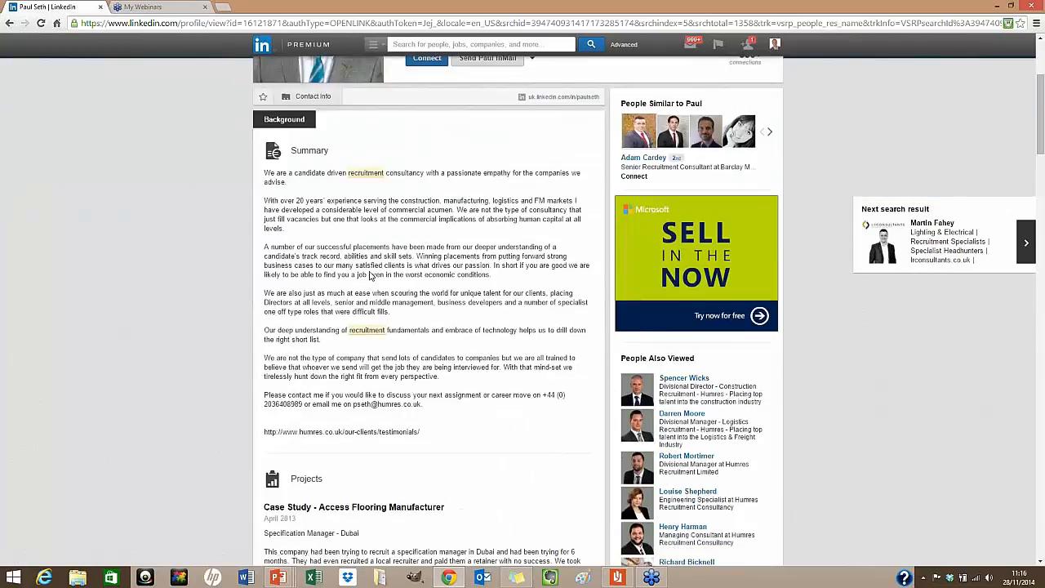
pyautogui.scroll(-10, 391, 250)
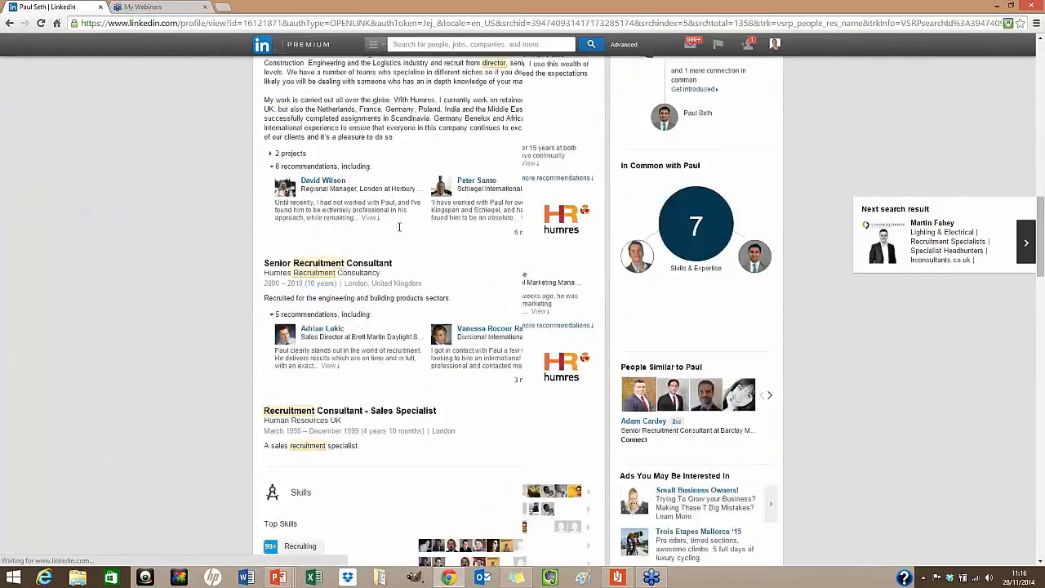
pyautogui.scroll(-10, 401, 231)
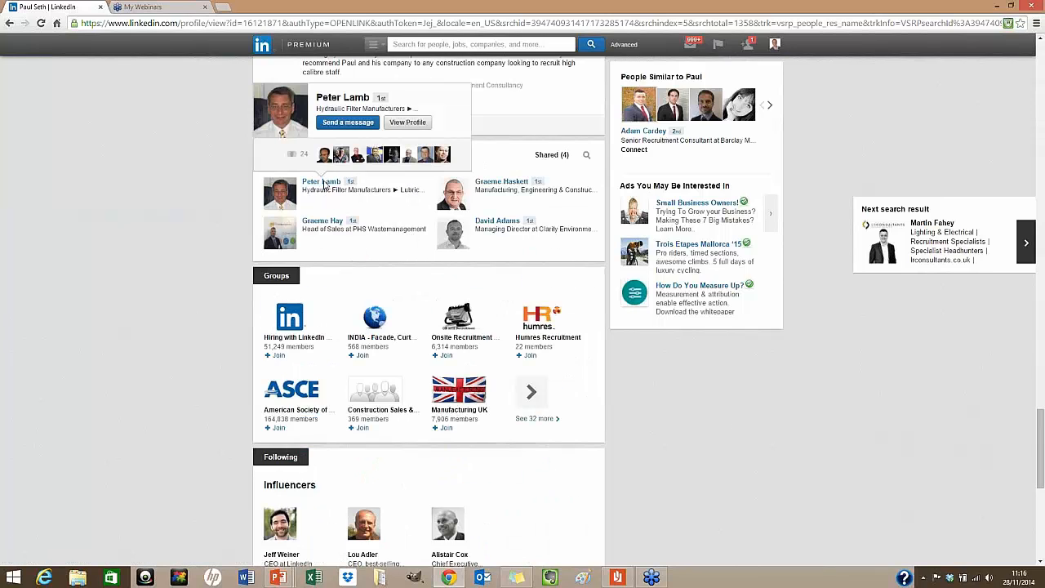
# Open the 1st-degree hydraulic filter manufacturer's profile from the shared connections list
pyautogui.click(325, 187)
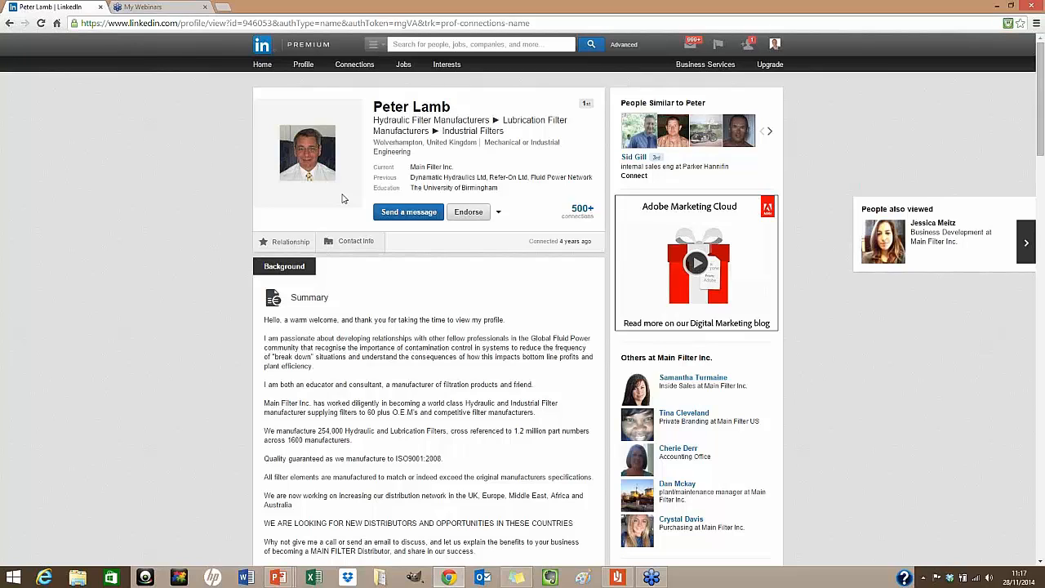
# Start a message to this connection with subject 'introduction' and the candidate's name in the body
pyautogui.click(391, 214)
pyautogui.click(468, 156)
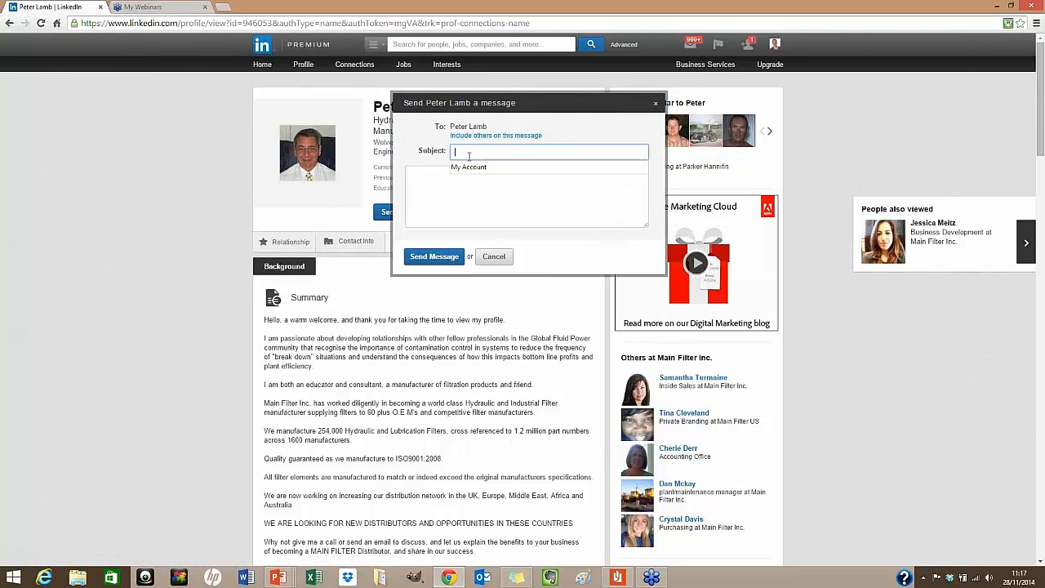
pyautogui.write('int')
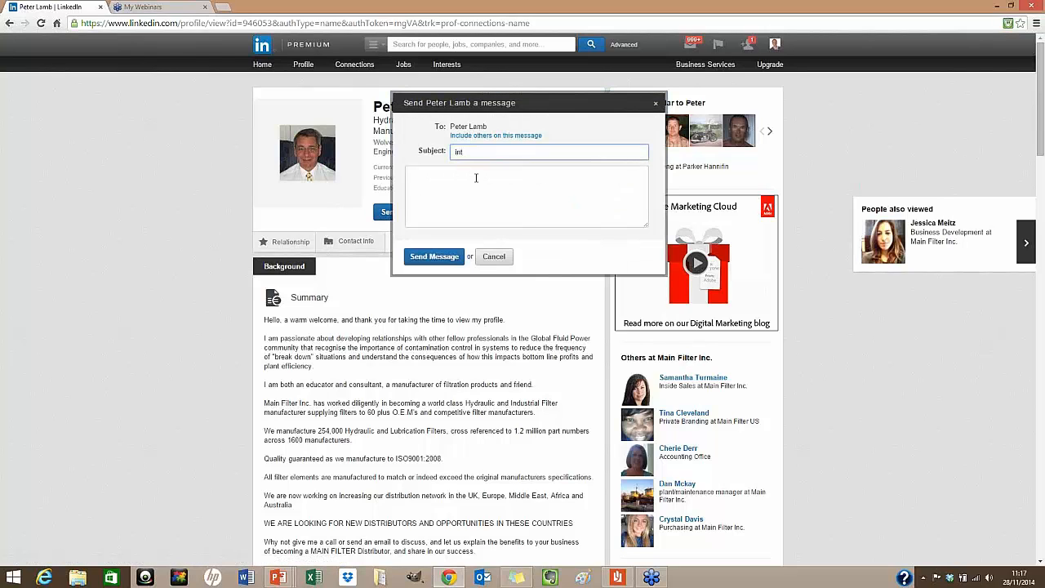
pyautogui.write('roductio')
pyautogui.write('ion')
pyautogui.click(488, 189)
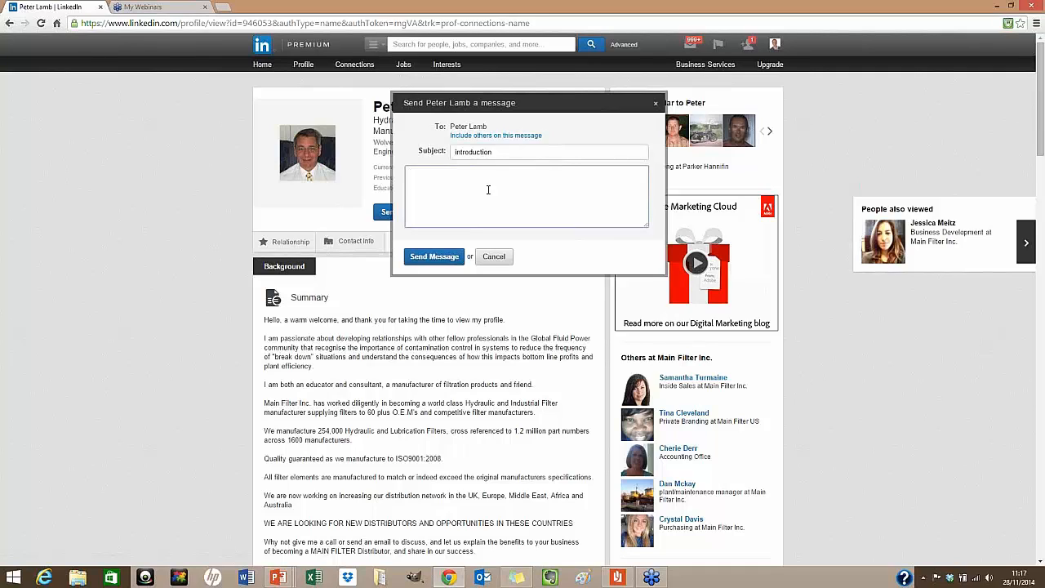
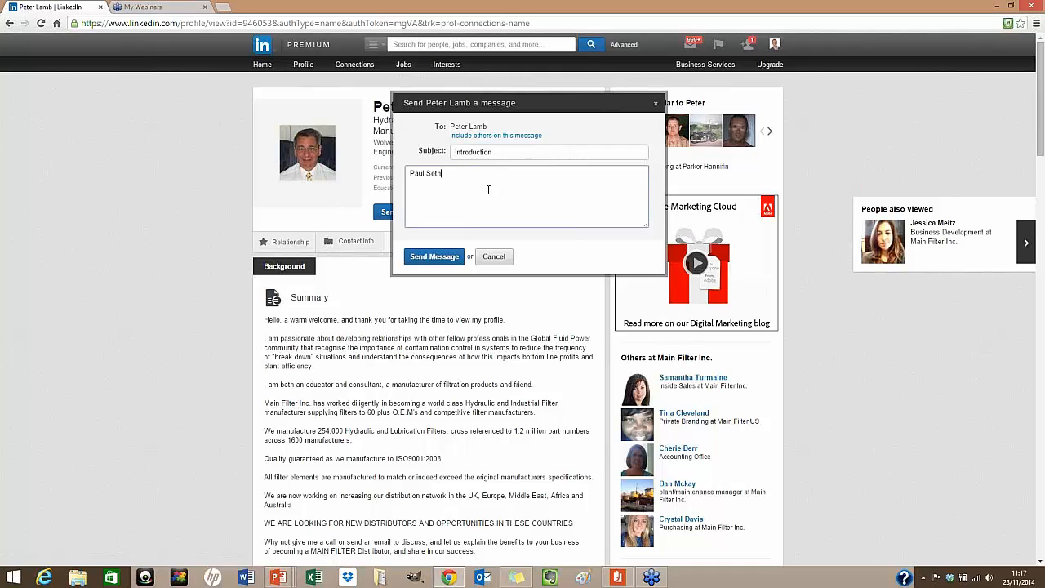